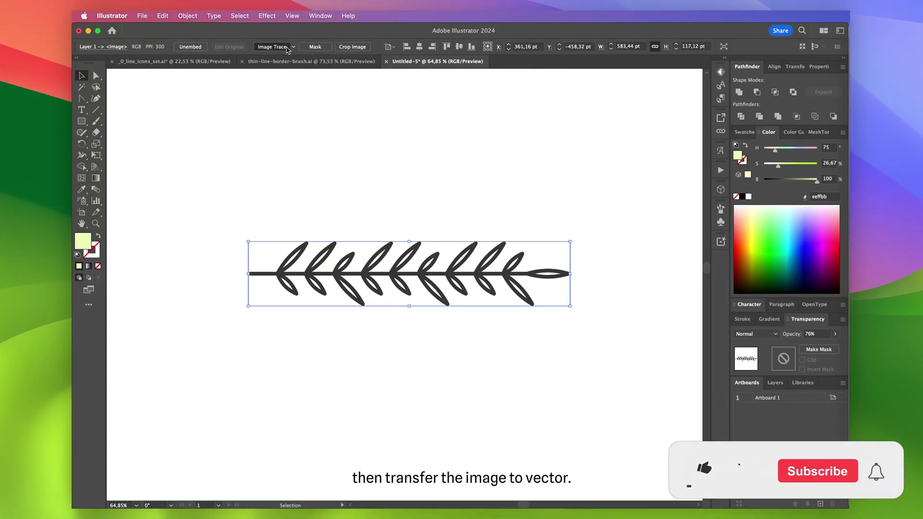
Step: Image Trace the leafy-branch picture and expand the result into solid black vector paths
click(287, 48)
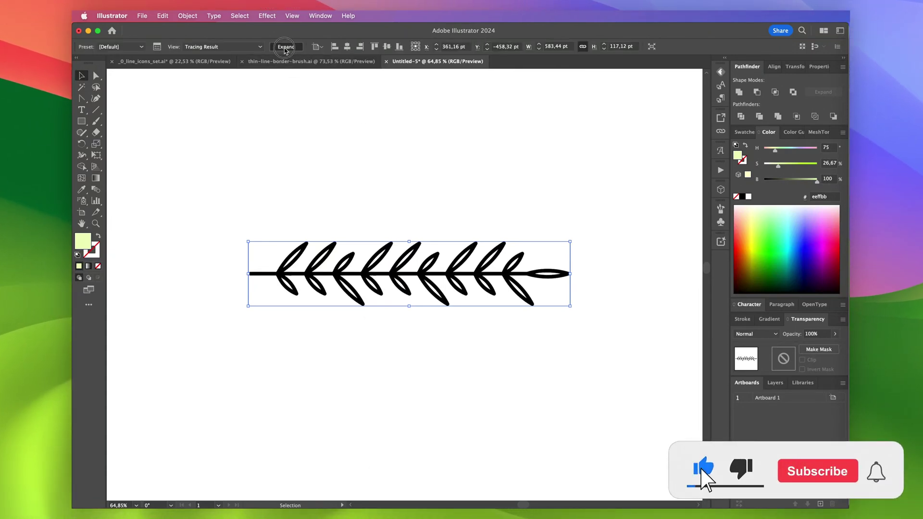
click(286, 47)
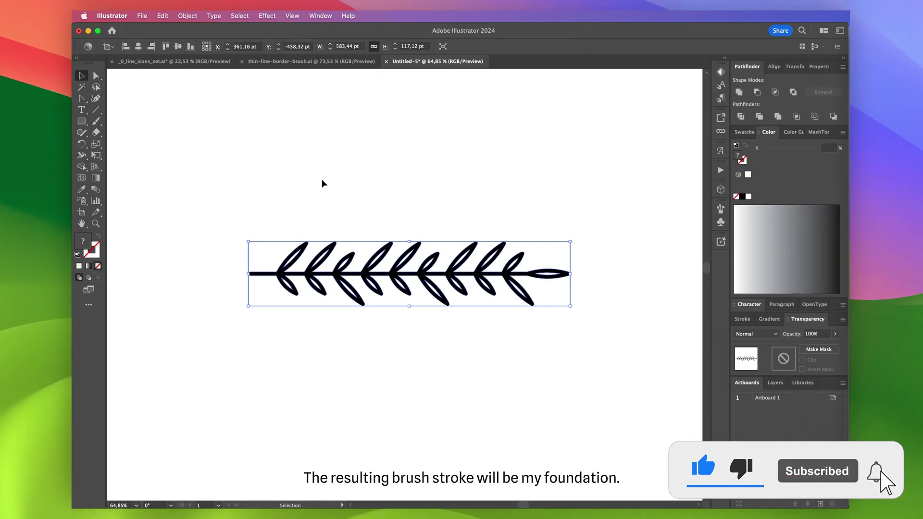
key(a)
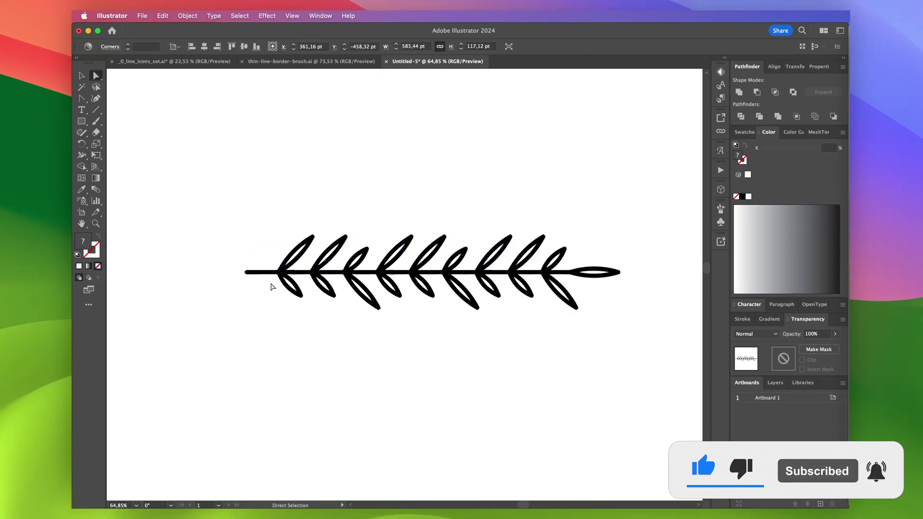
scroll(271, 287, up, 5)
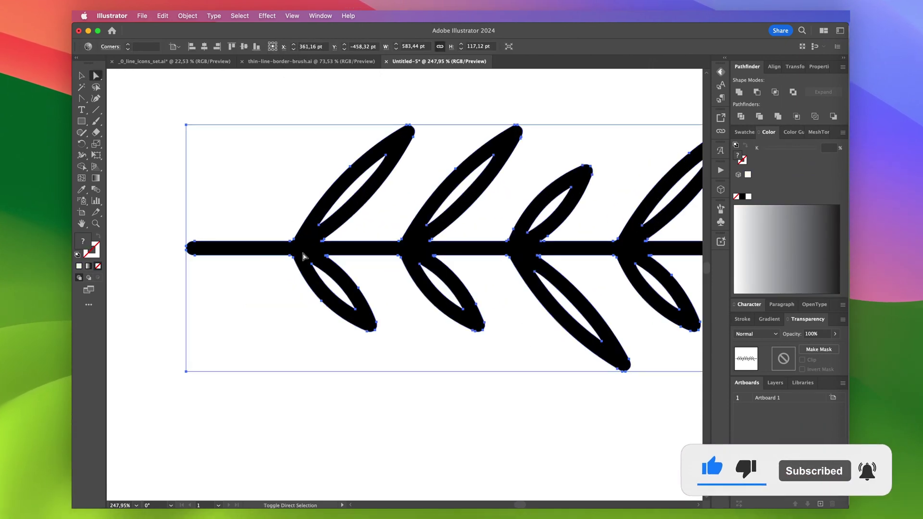
Step: Draw a rectangle over one repeat of the branch and Intersect it with the branch
click(302, 353)
scroll(303, 354, down, 3)
scroll(303, 354, down, 3)
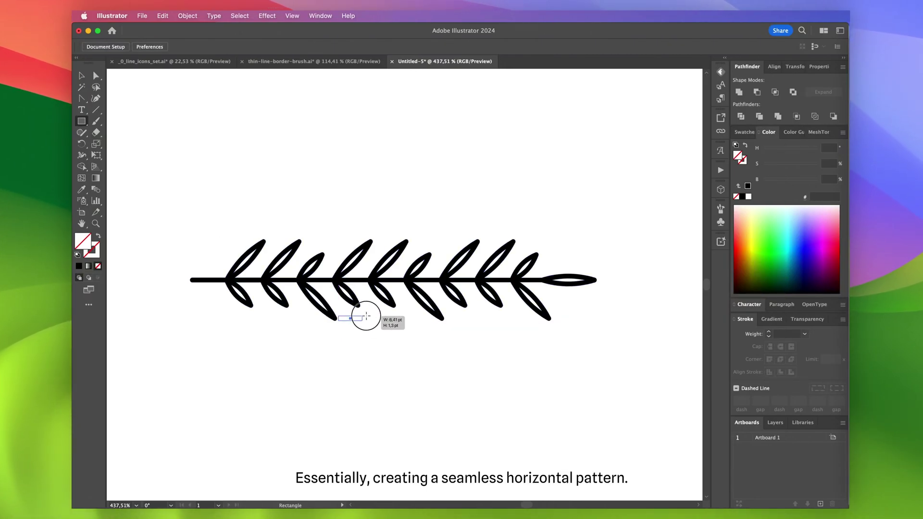
mouse_move(386, 288)
mouse_down()
mouse_move(402, 262)
mouse_move(444, 250)
mouse_move(445, 237)
mouse_up()
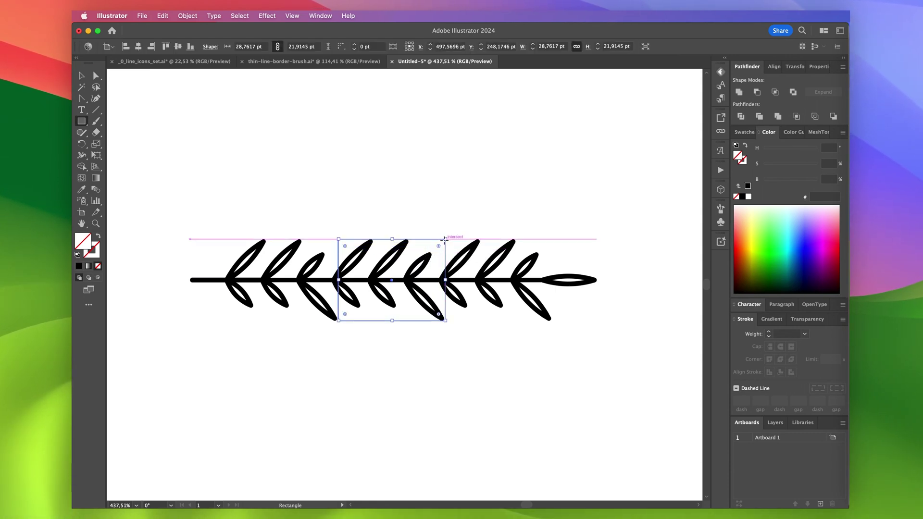
key(v)
click(435, 242)
click(431, 239)
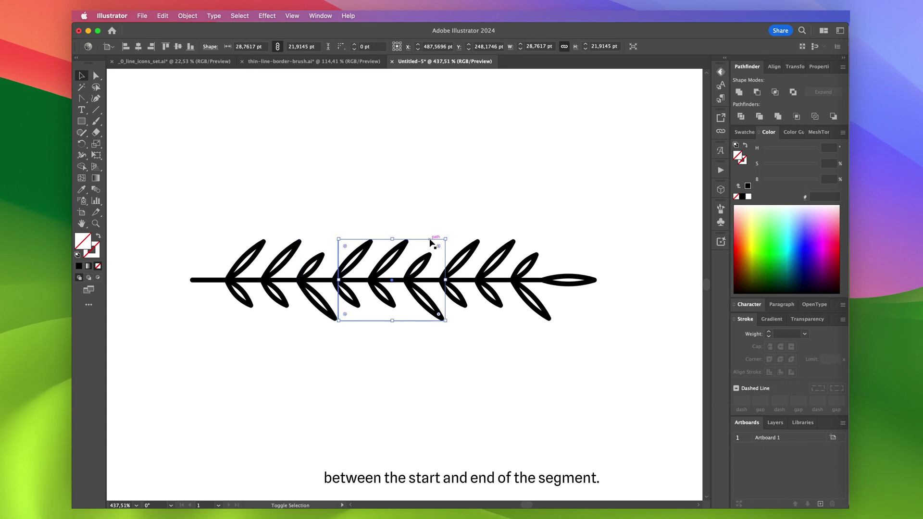
shift+click(460, 255)
click(758, 93)
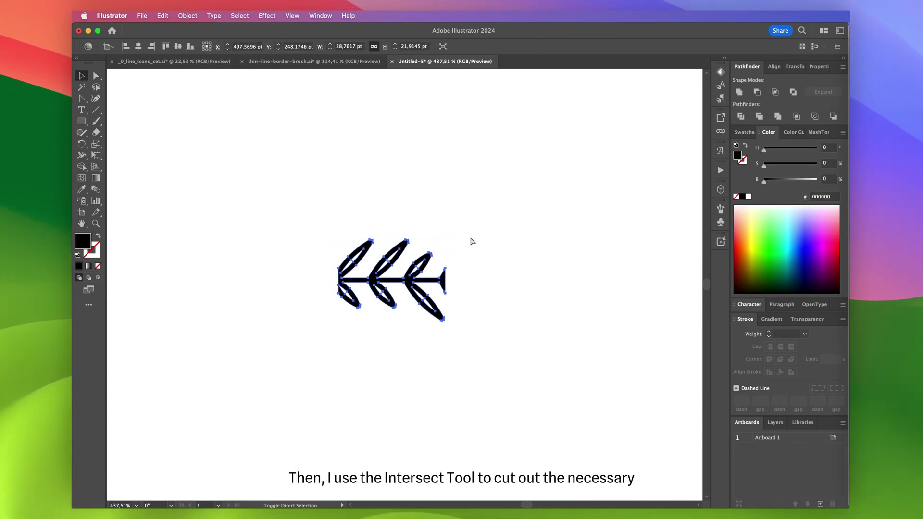
Step: Clip the branch piece to its rectangle and place a copy against its edge
shift+click(426, 238)
right_click(426, 239)
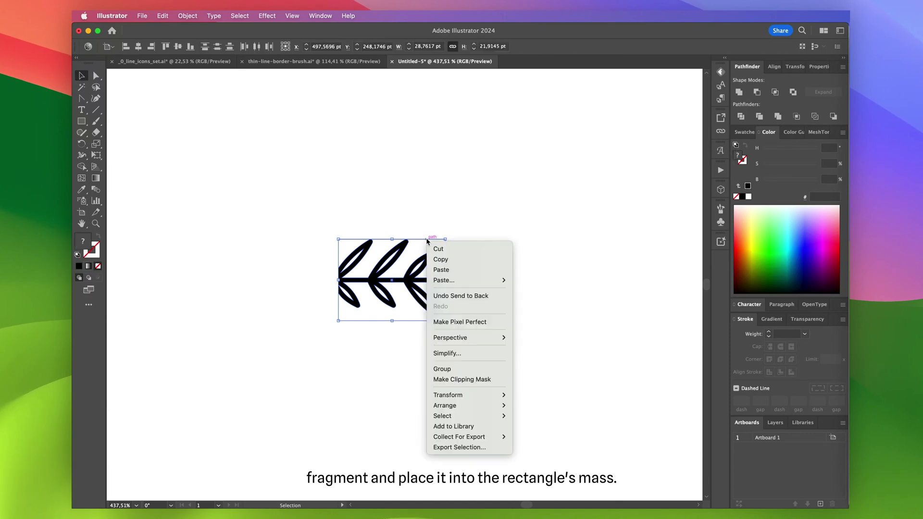
click(435, 380)
drag(380, 268, 312, 281)
click(512, 350)
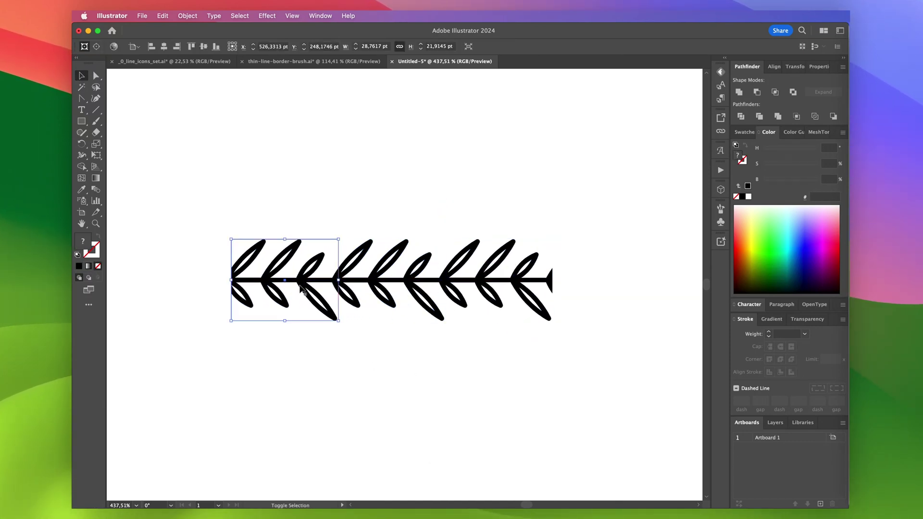
click(313, 333)
scroll(316, 327, up, 5)
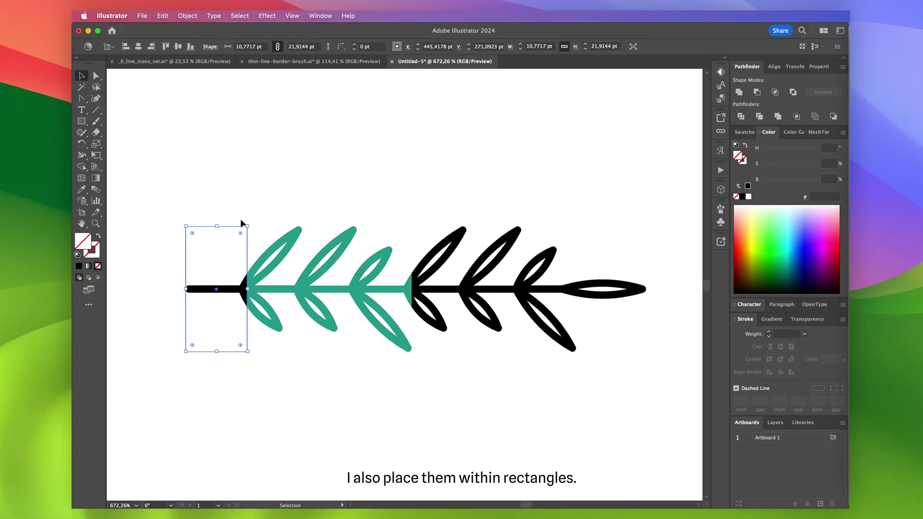
Step: Intersect the stem with the small start rectangle, fill it black and clip it
shift+click(231, 292)
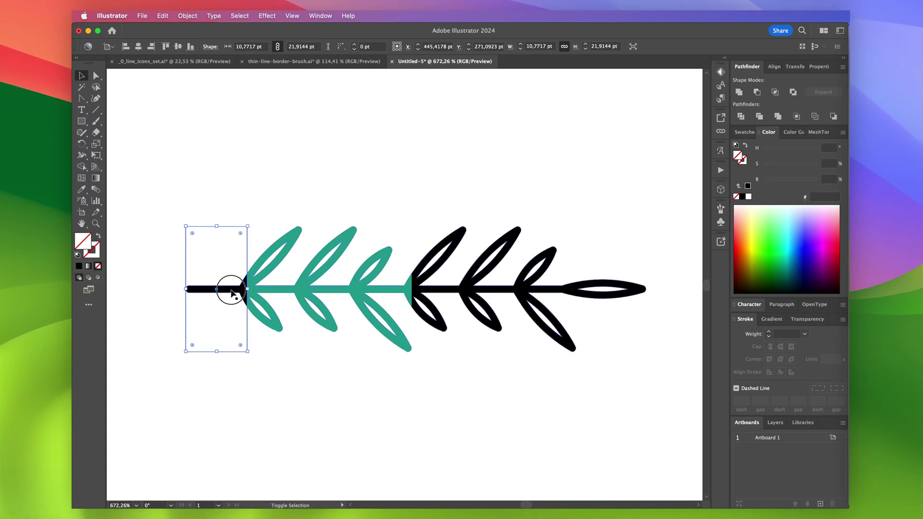
click(774, 92)
click(742, 197)
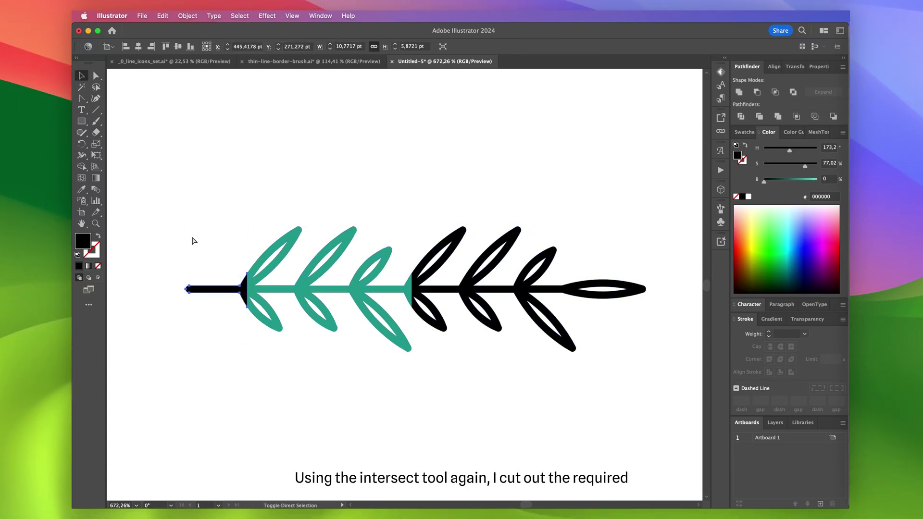
right_click(200, 229)
click(235, 393)
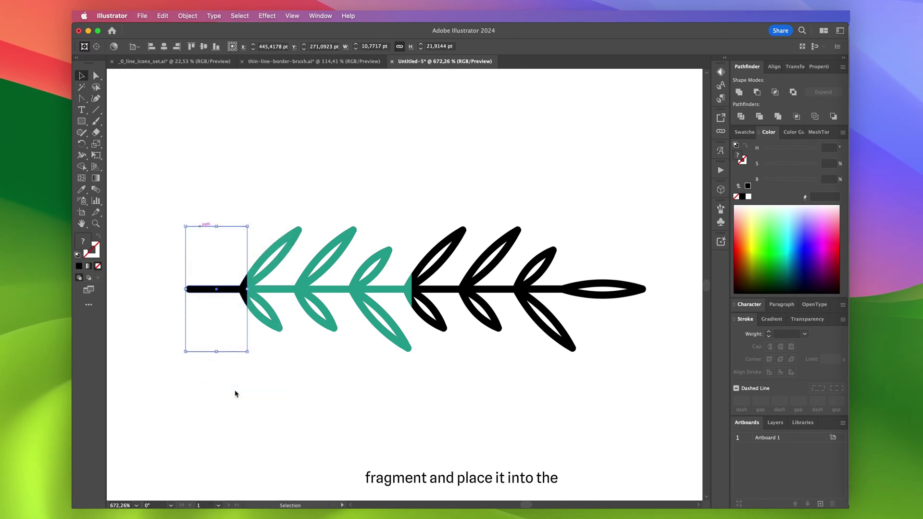
click(521, 292)
Step: Draw a no-fill rectangle over the leafy tip and Intersect it with the branch
key(m)
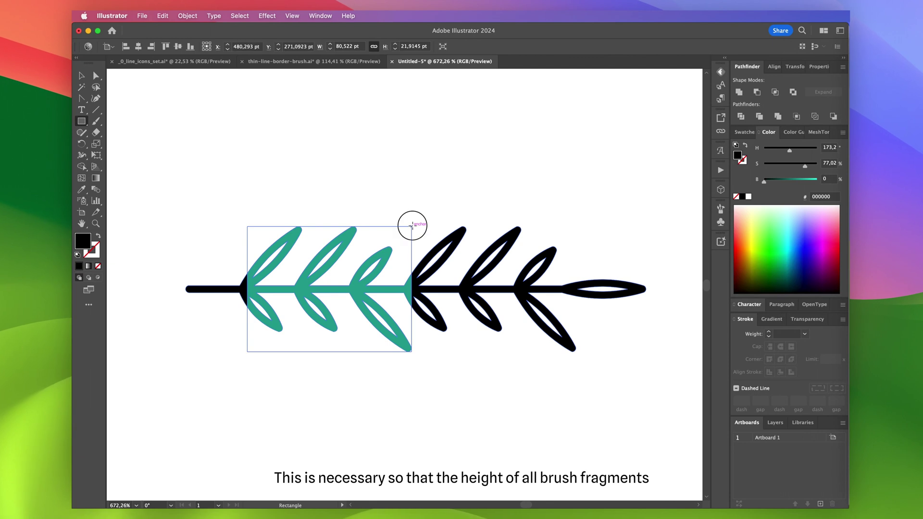
drag(412, 226, 645, 351)
key(v)
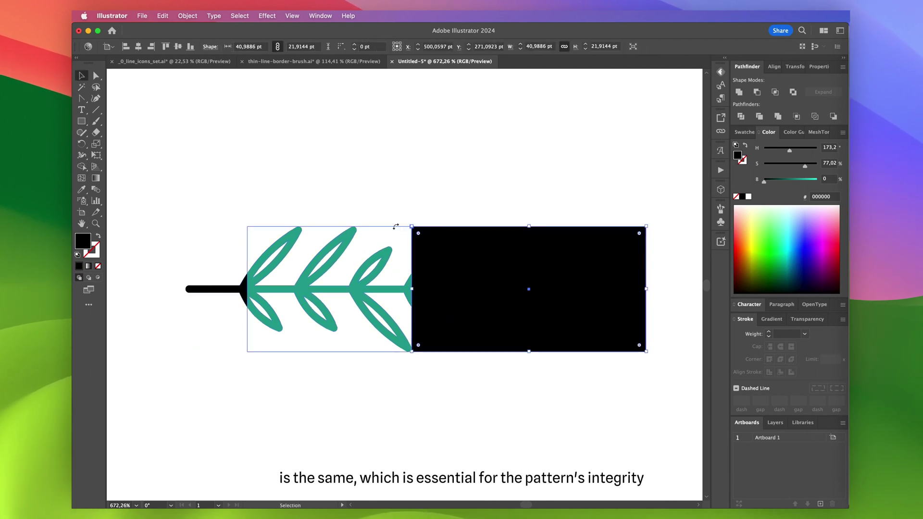
click(733, 197)
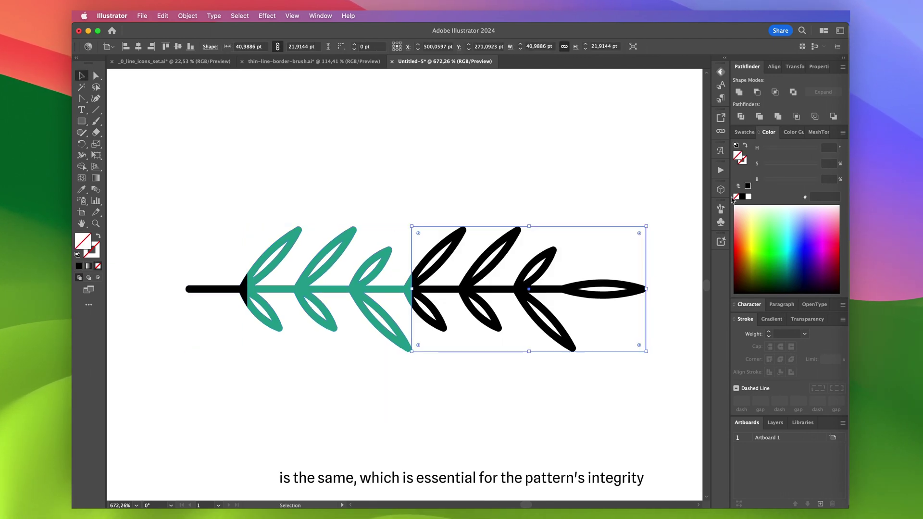
shift+click(637, 288)
click(775, 92)
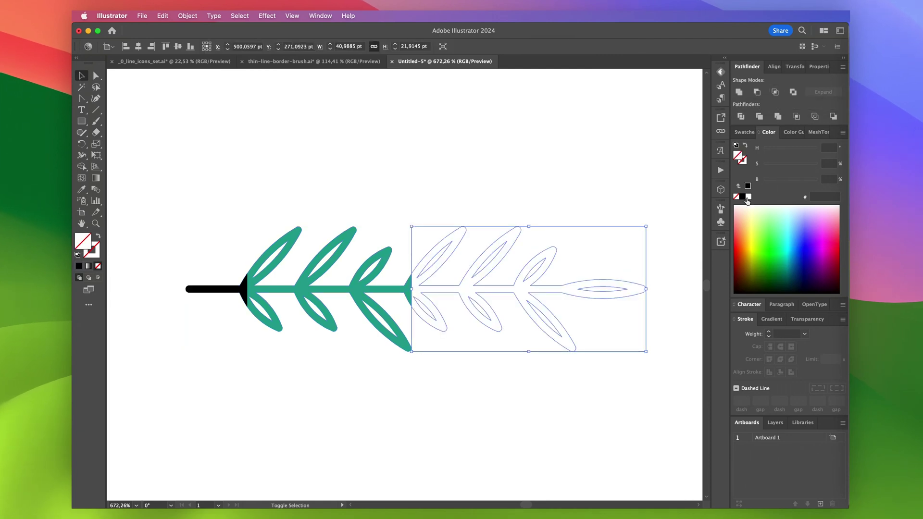
Step: Clip the tip piece, shift it right, and fill the gap with a teal side-tile copy
right_click(582, 228)
click(595, 241)
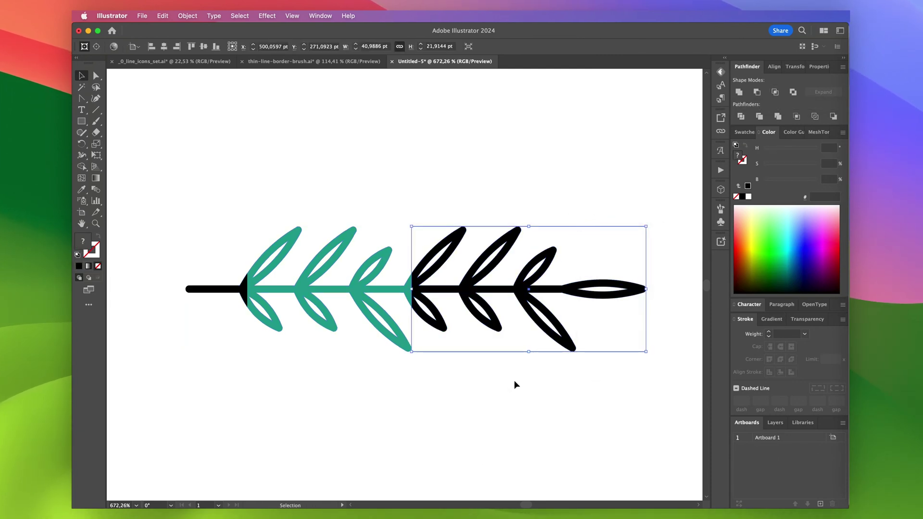
click(514, 383)
key(cmd+v)
mouse_move(377, 307)
mouse_down()
mouse_move(439, 278)
mouse_move(608, 288)
mouse_up()
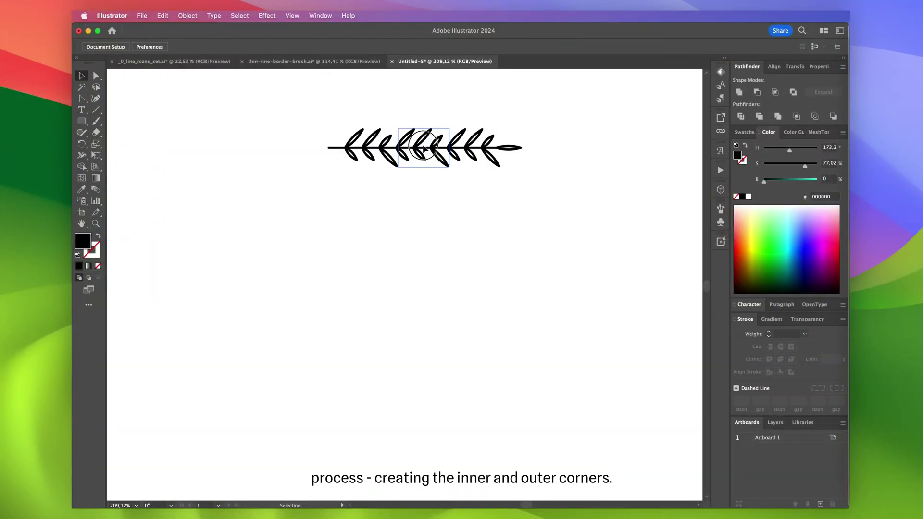
Step: Arrange small rotated branch-tile copies into a zigzag with corner gaps
drag(412, 142, 342, 323)
drag(288, 351, 439, 277)
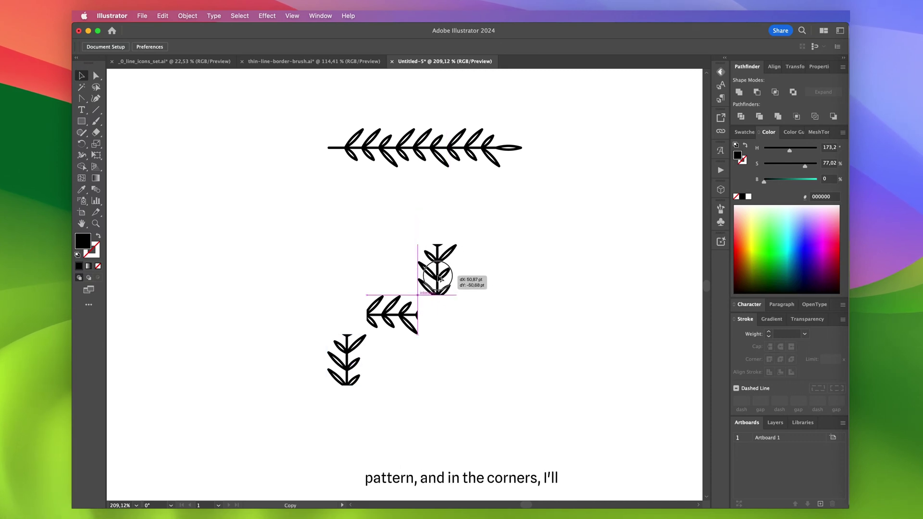
drag(358, 238, 414, 370)
Step: Draw a square at each corner gap and fill both with light grey #e0e0e0
key(m)
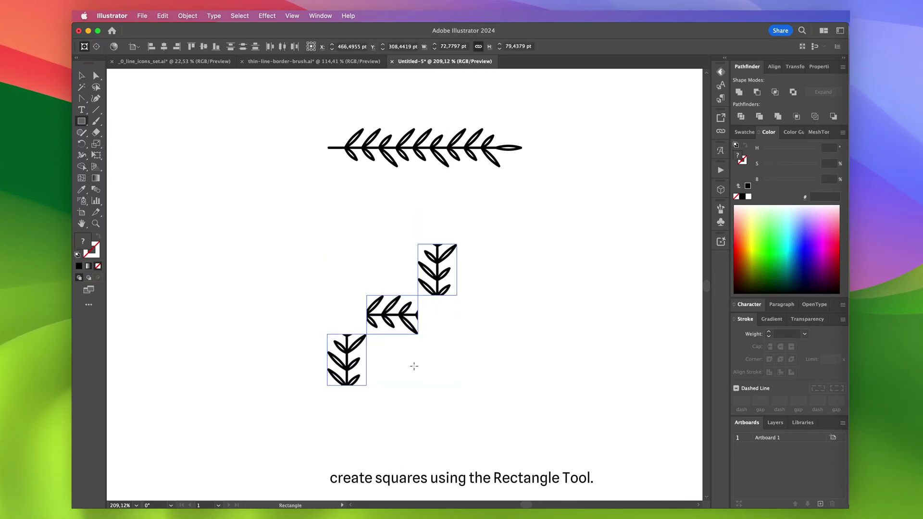
mouse_move(366, 295)
mouse_down()
mouse_move(341, 333)
mouse_move(327, 334)
mouse_move(429, 313)
mouse_up()
key(v)
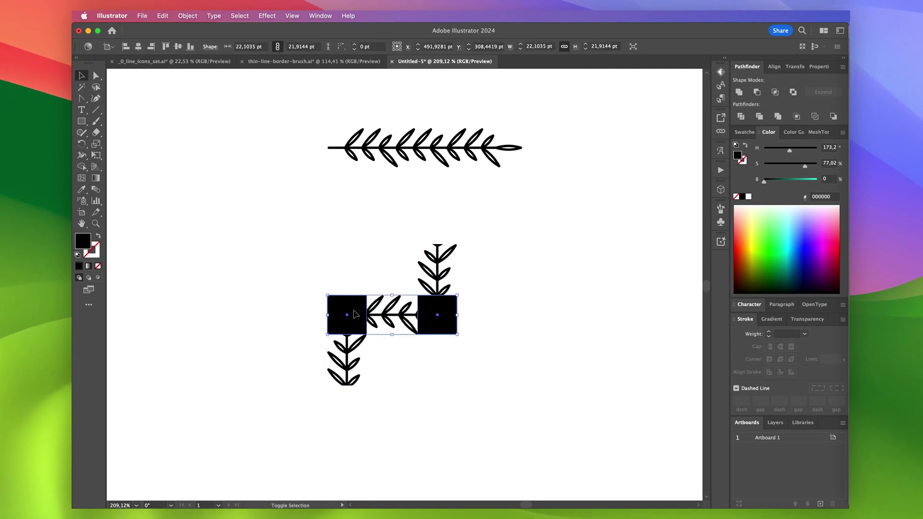
shift+click(346, 314)
click(739, 200)
click(569, 232)
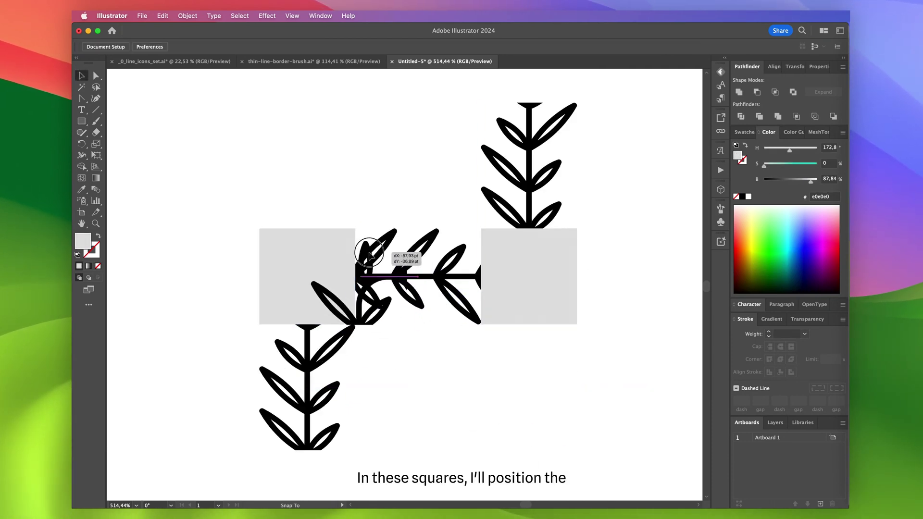
Step: Move the corner branch into the left square, bring the square forward, and clip them
drag(369, 255, 319, 258)
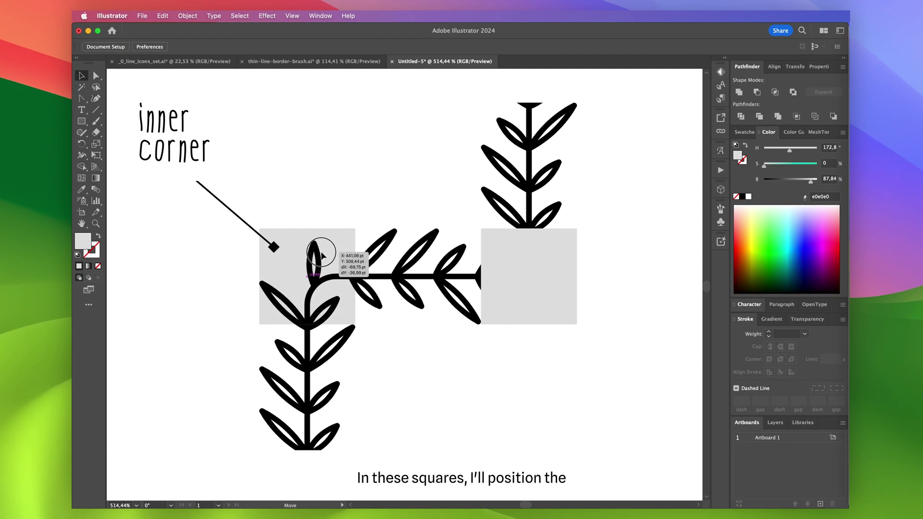
shift+click(346, 254)
key(super+shift+bracketright)
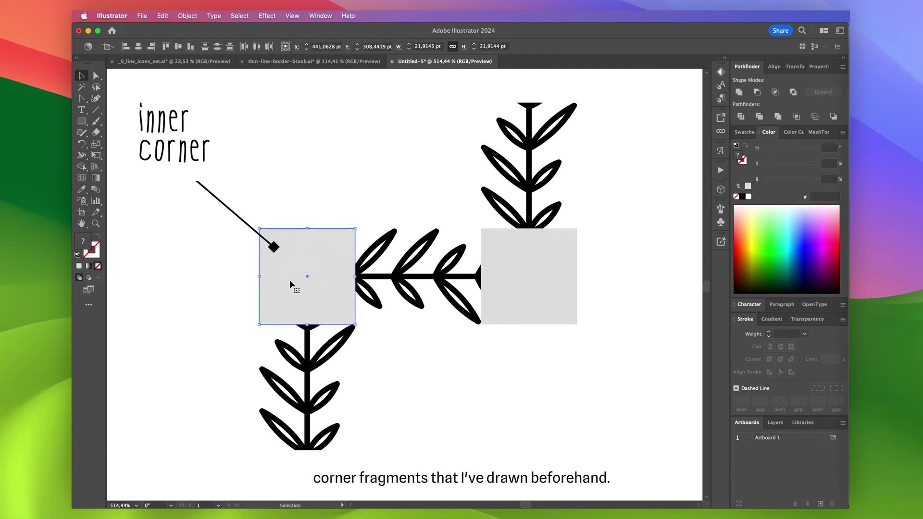
right_click(290, 282)
click(330, 418)
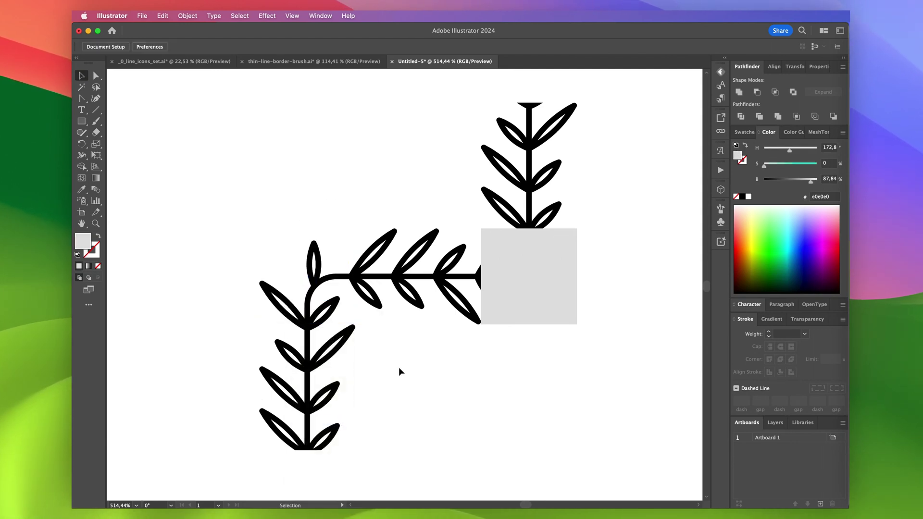
Step: Clip the outer corner branch inside the right square, then select all the artwork
drag(418, 331, 517, 323)
shift+click(565, 312)
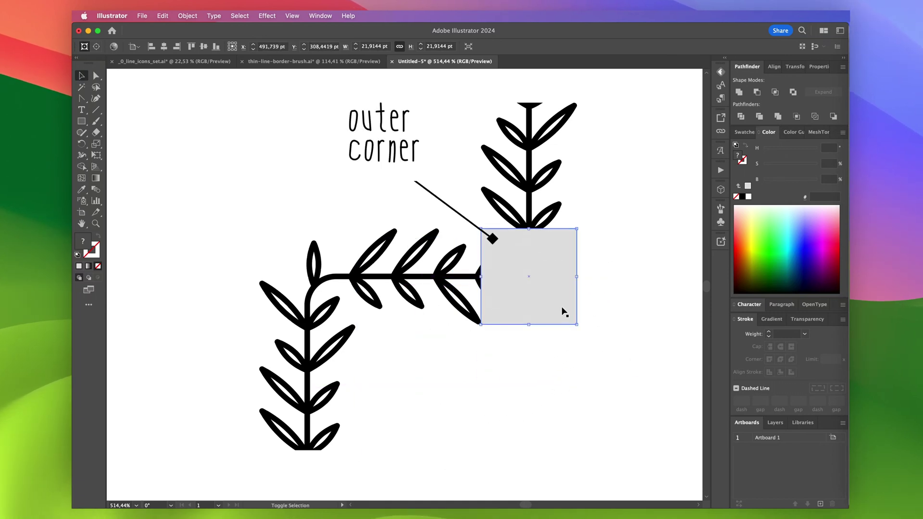
right_click(565, 311)
click(591, 427)
key(super+a)
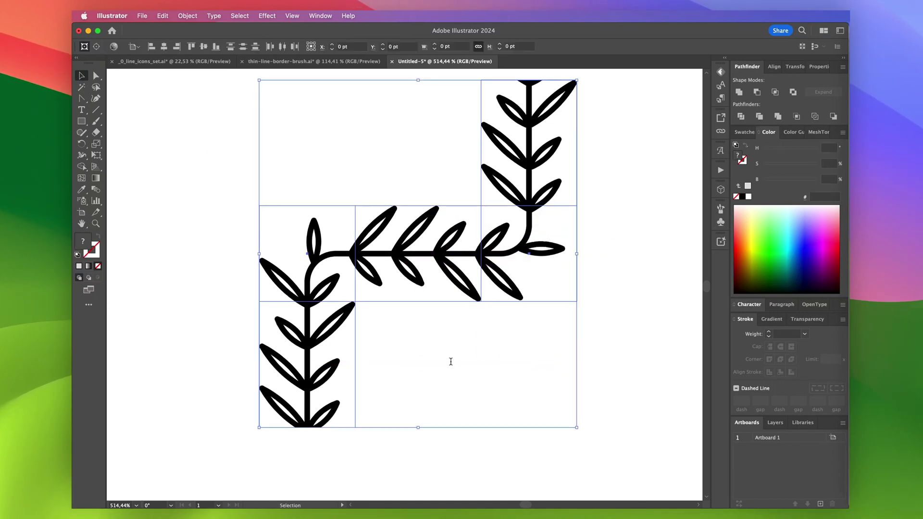
scroll(595, 222, up, 5)
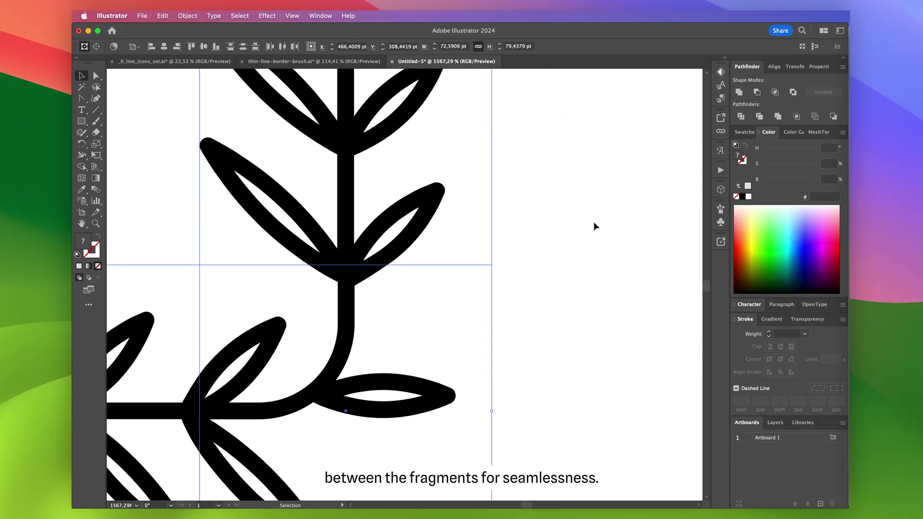
scroll(593, 224, up, 4)
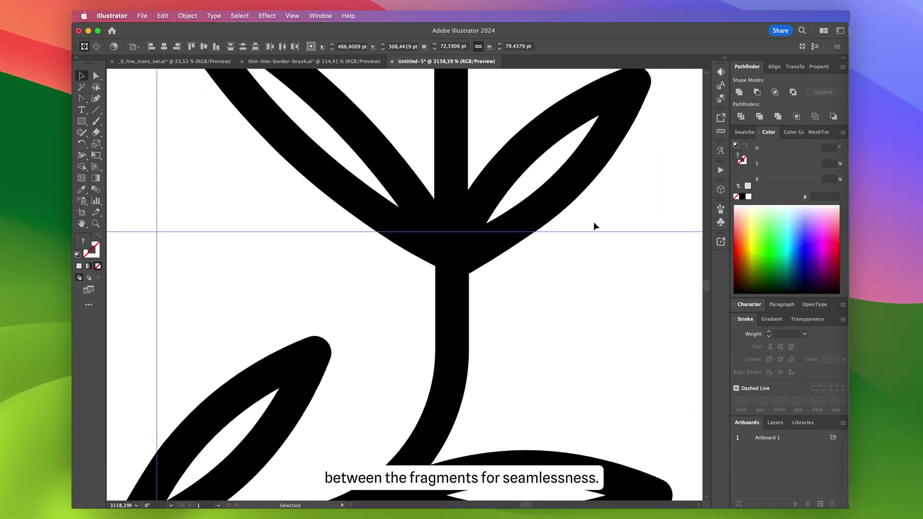
scroll(593, 225, down, 8)
scroll(593, 224, up, 6)
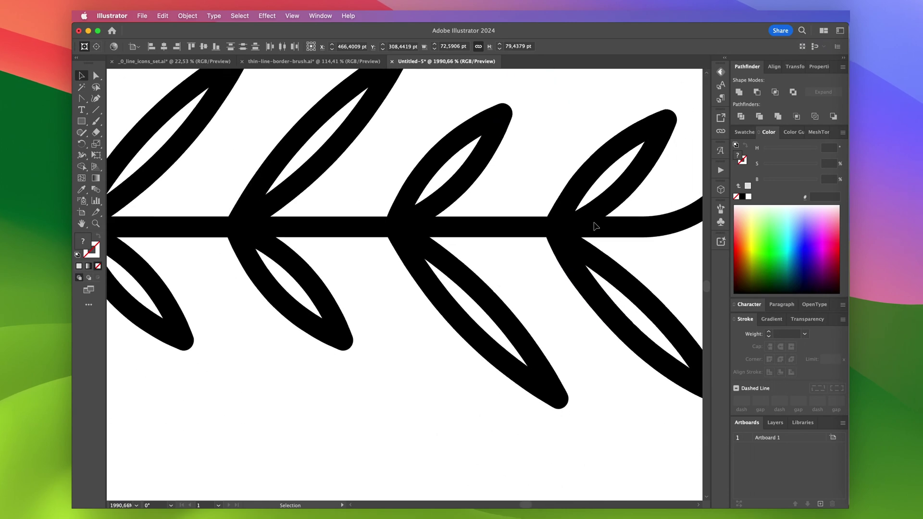
scroll(552, 226, down, 6)
scroll(516, 226, up, 7)
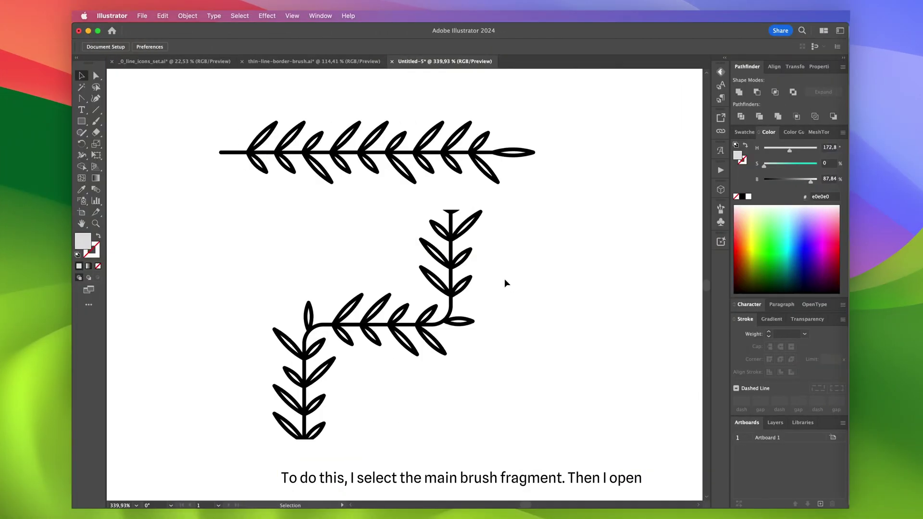
Step: Create a new Pattern Brush from the selected middle side tile
click(367, 165)
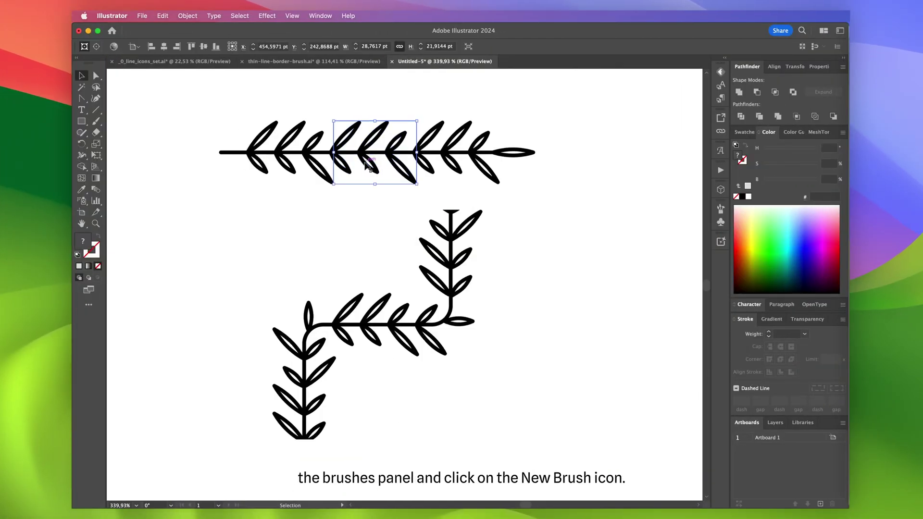
click(719, 210)
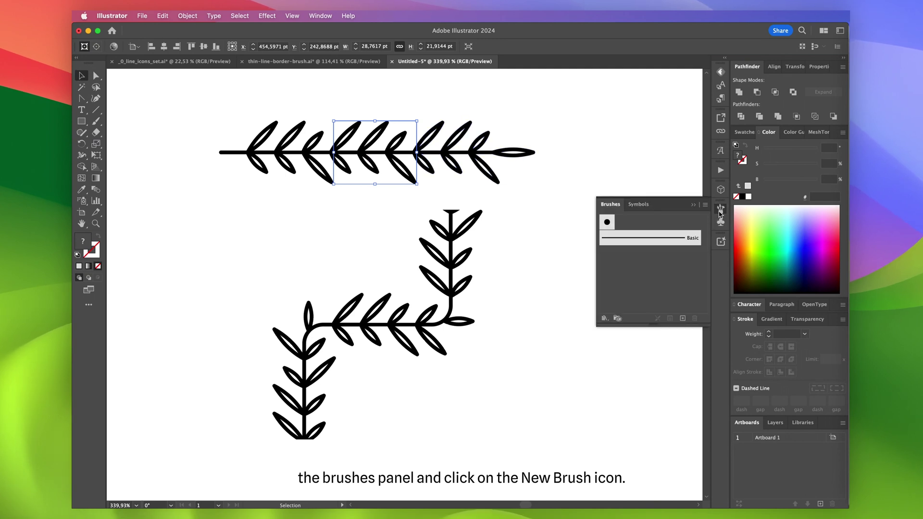
click(682, 319)
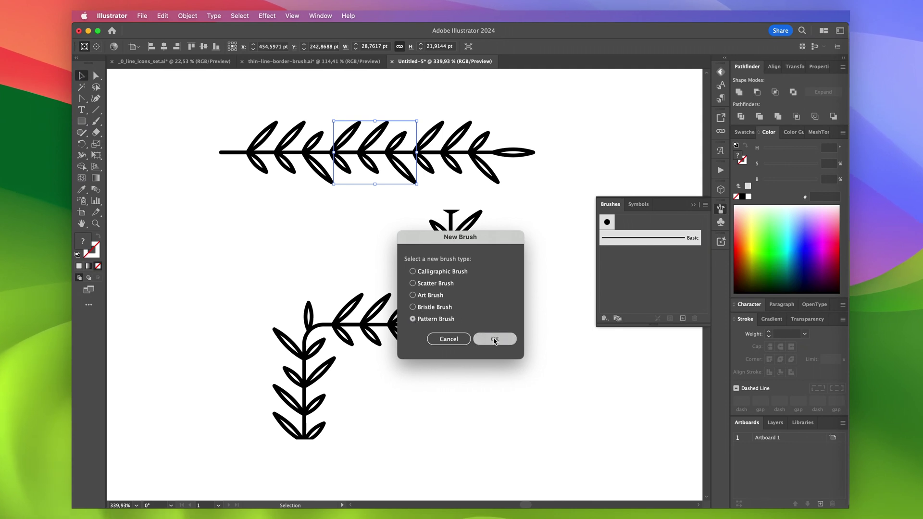
click(494, 339)
mouse_move(628, 102)
mouse_down()
mouse_move(602, 108)
mouse_move(411, 325)
mouse_move(337, 202)
mouse_up()
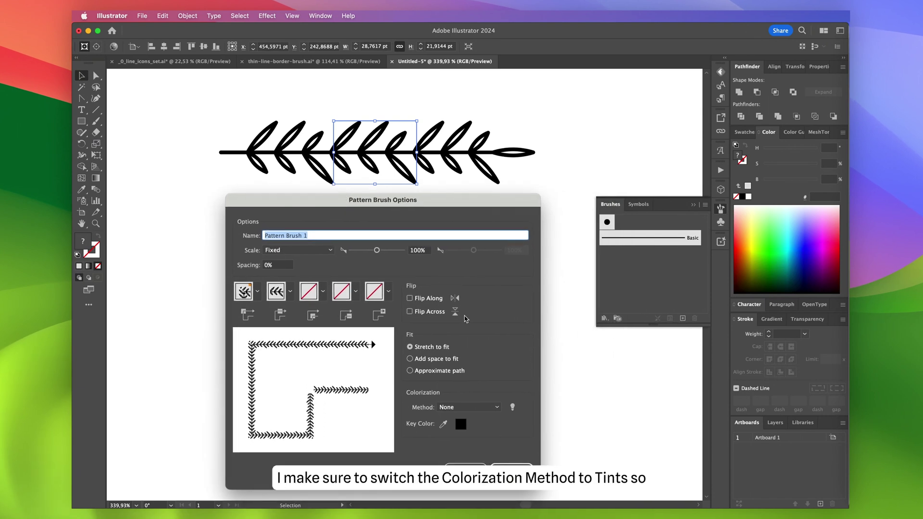
Step: Set Colorization to Tints and turn off auto-generated outer corner tiles
click(483, 407)
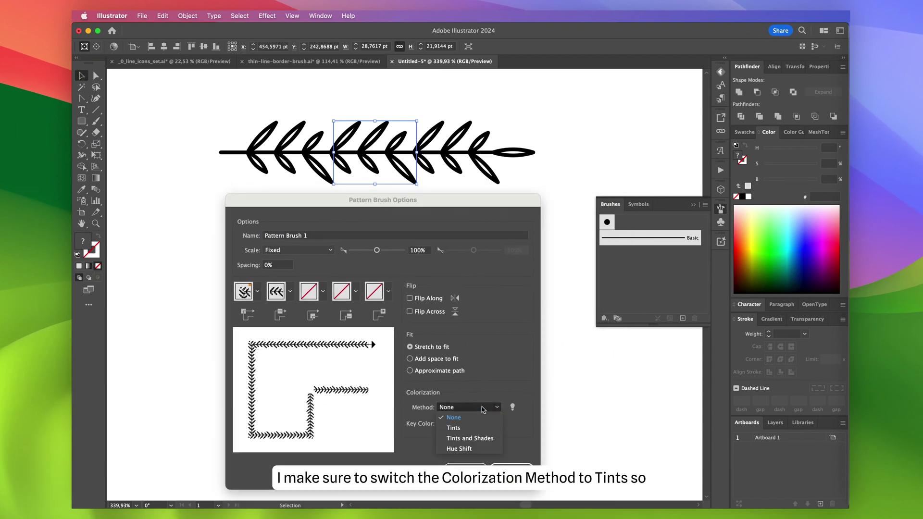
click(482, 432)
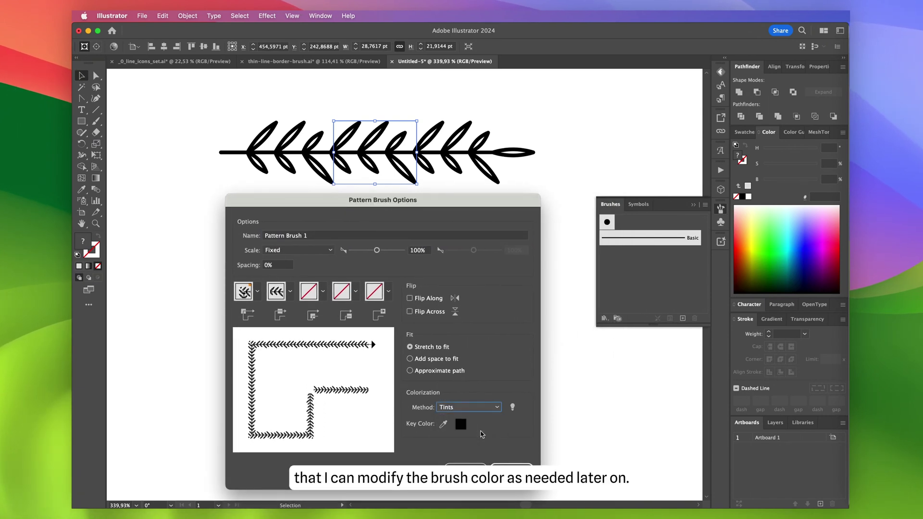
click(258, 294)
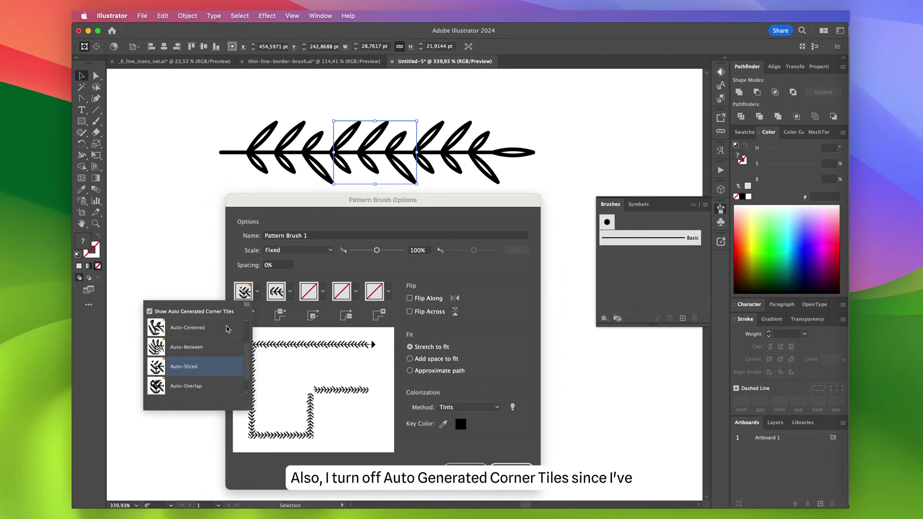
click(164, 314)
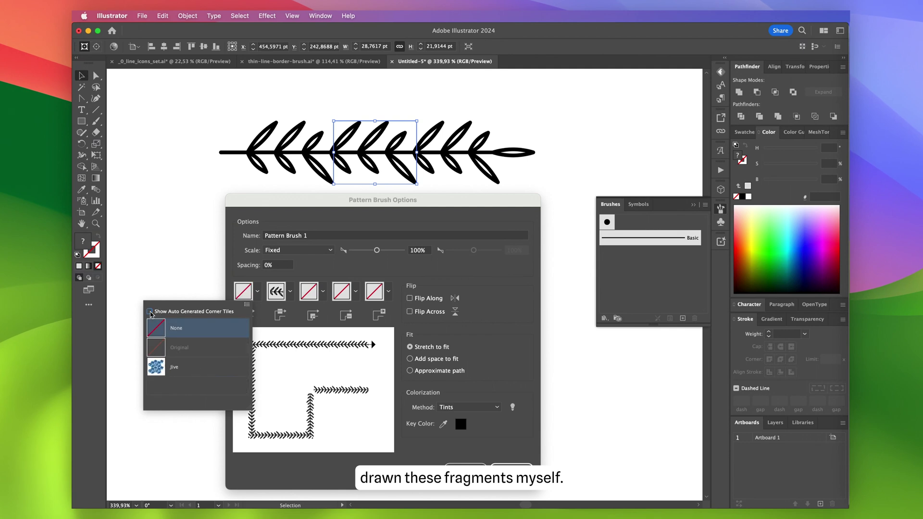
click(280, 274)
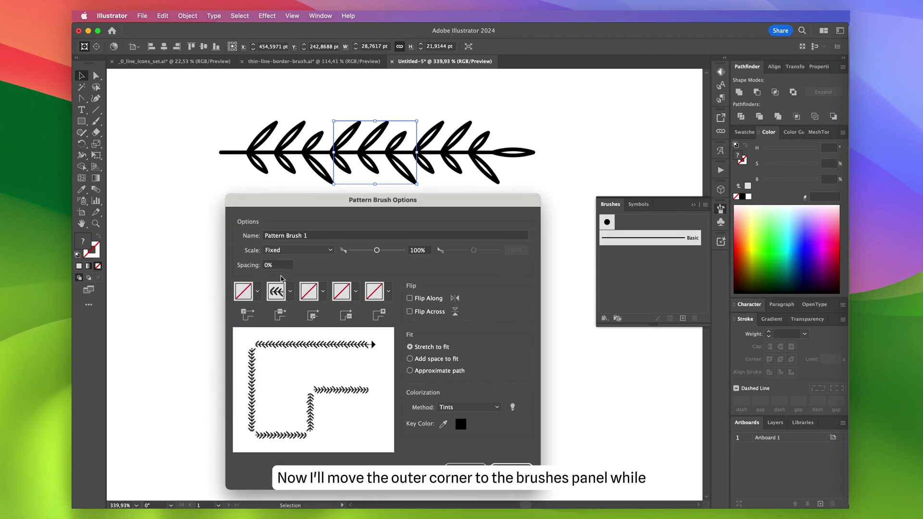
Step: Save Pattern Brush 1 and add the curved corner leaf piece as its outer corner tile
key(Return)
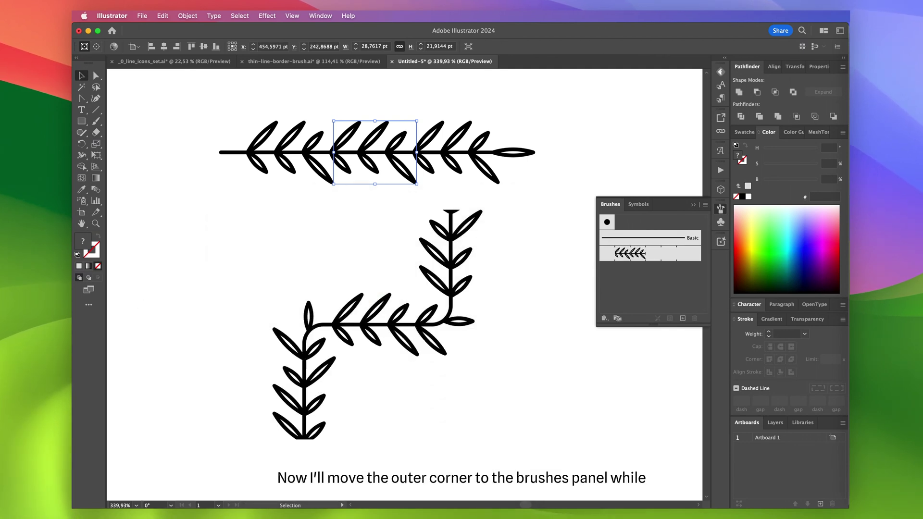
click(493, 451)
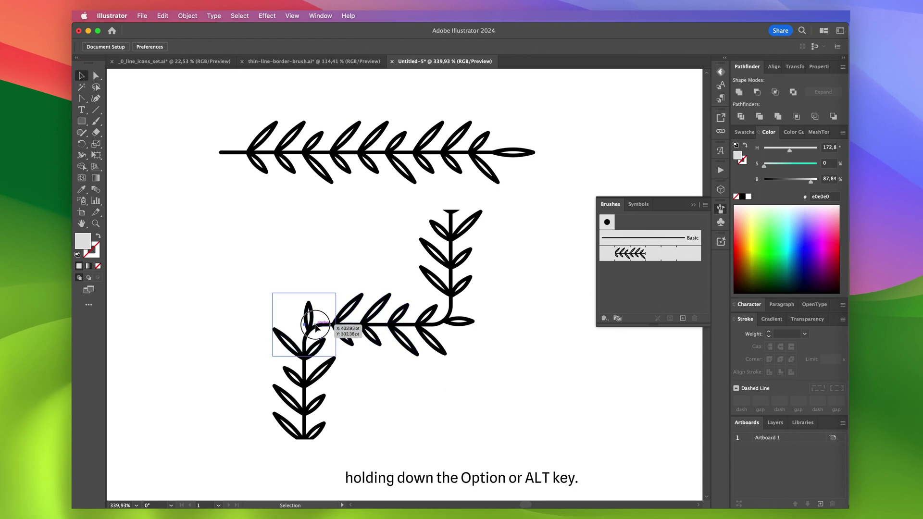
mouse_move(315, 327)
mouse_down()
mouse_move(505, 263)
mouse_move(610, 253)
mouse_up()
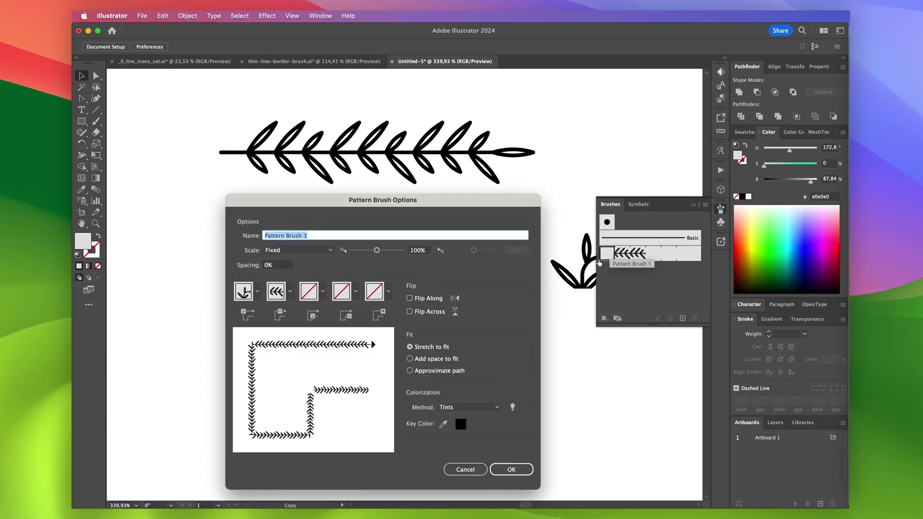
click(509, 468)
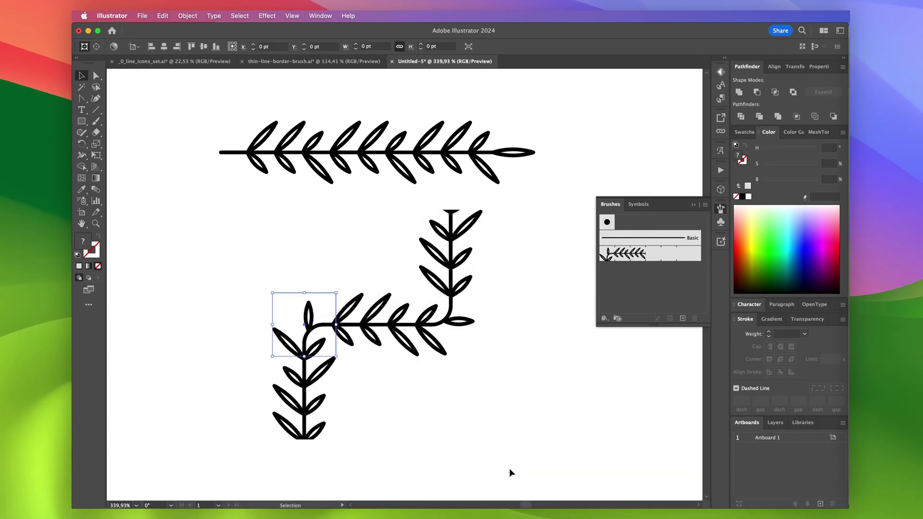
Step: Reflect the other corner tile vertically, rotate it 270°, and drop it on the inner corner slot
drag(446, 324, 512, 351)
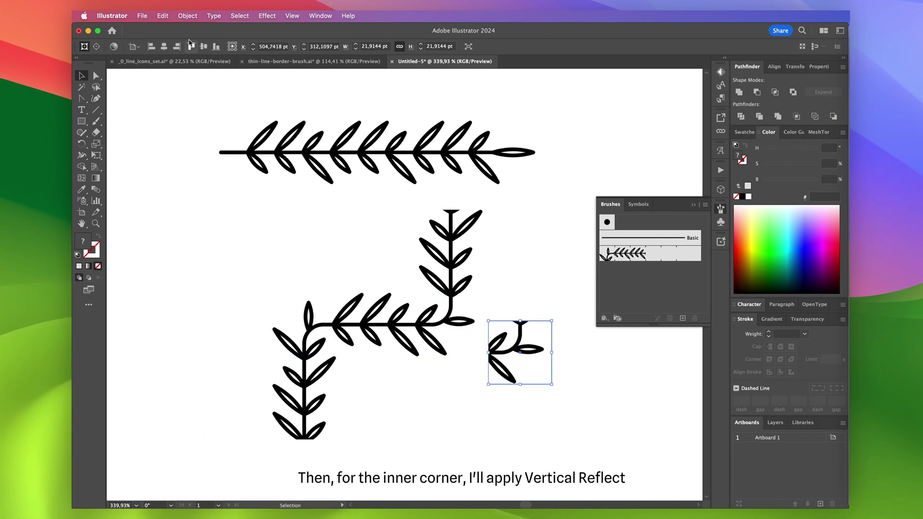
click(187, 16)
mouse_move(188, 29)
click(303, 66)
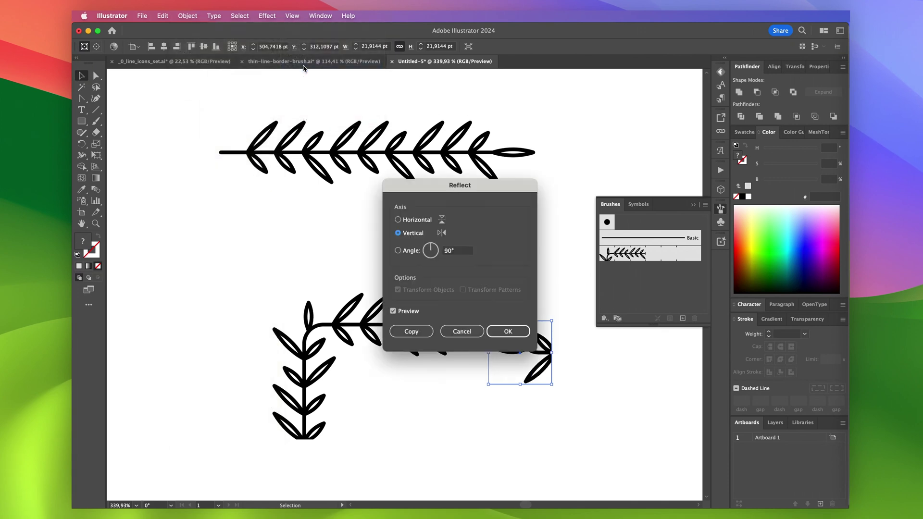
click(507, 331)
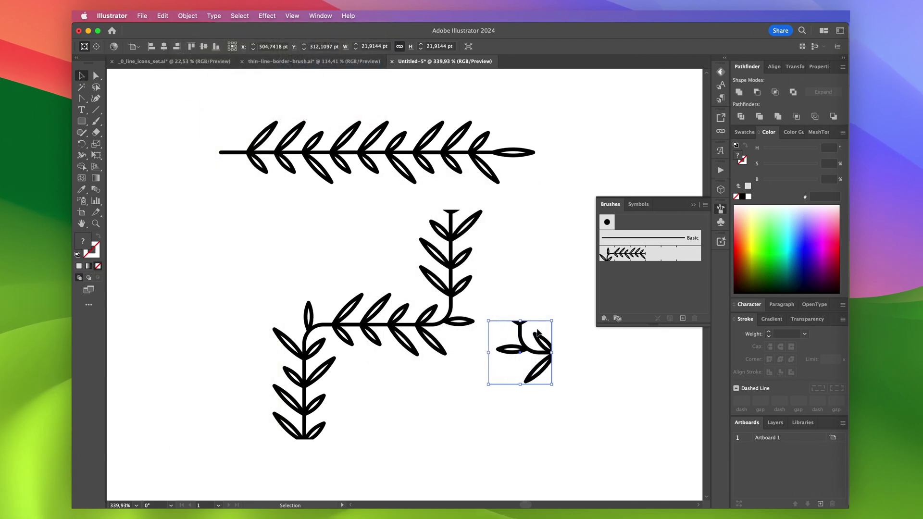
drag(557, 318, 562, 387)
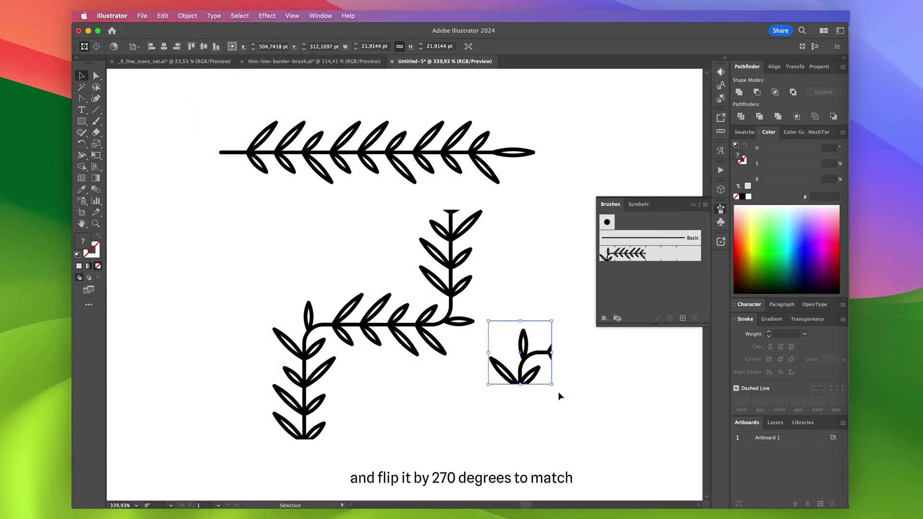
click(556, 396)
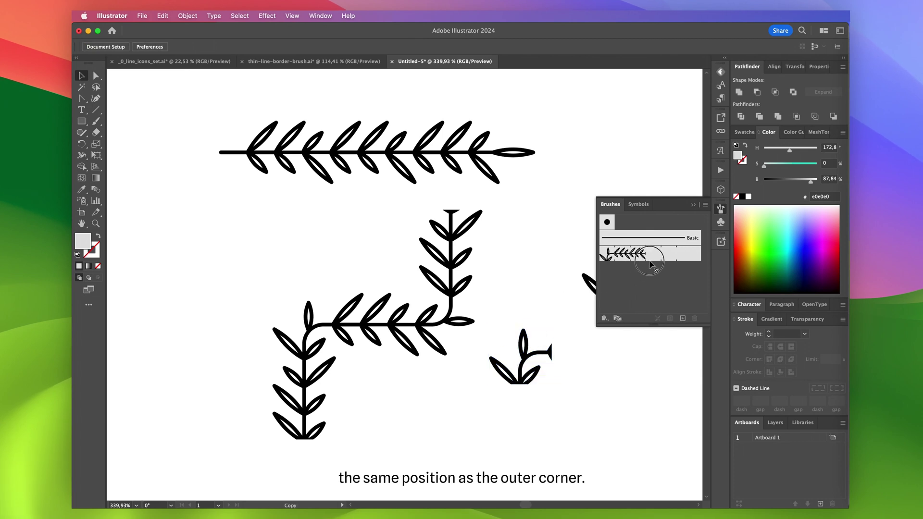
drag(653, 254, 651, 254)
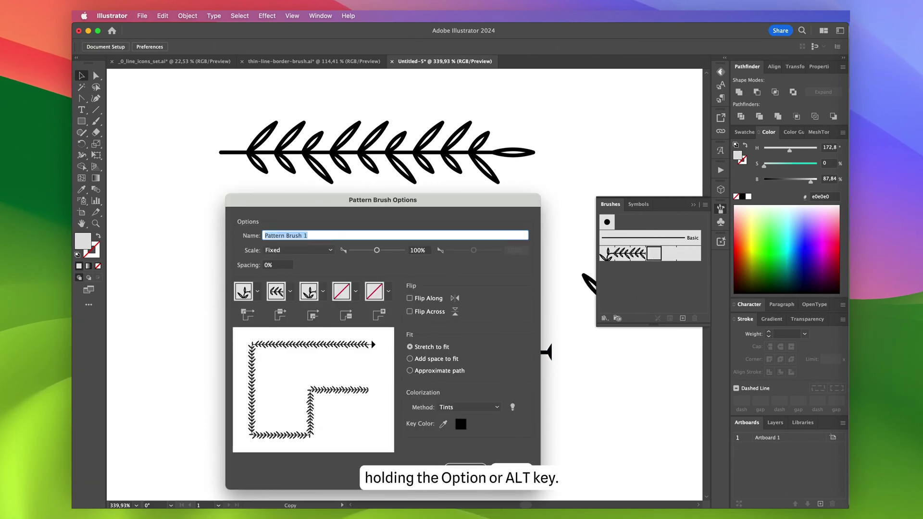
Step: Confirm the inner corner, then set the stem start and leafy tip as start and end tiles
click(511, 466)
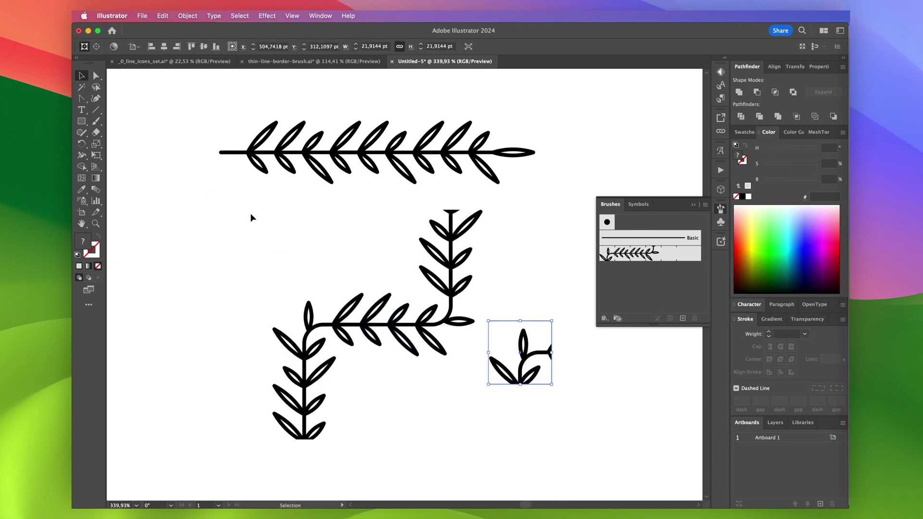
click(226, 157)
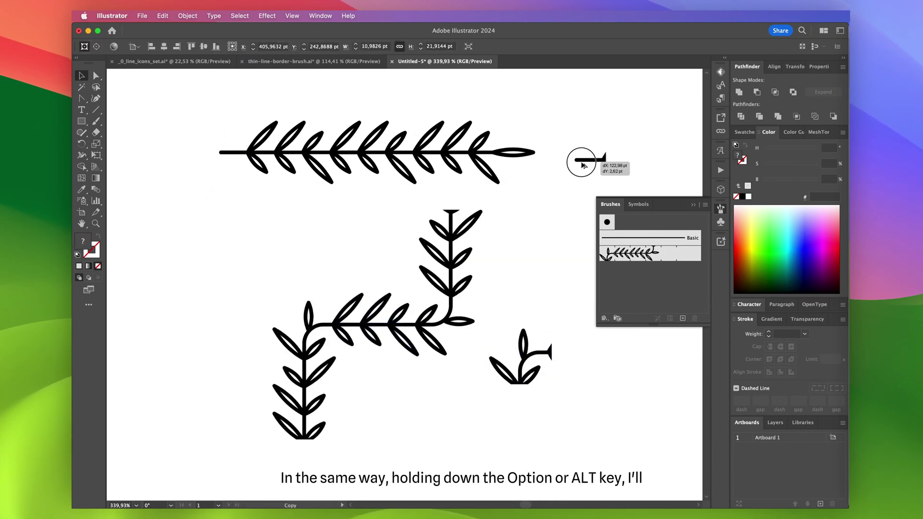
drag(670, 255, 671, 254)
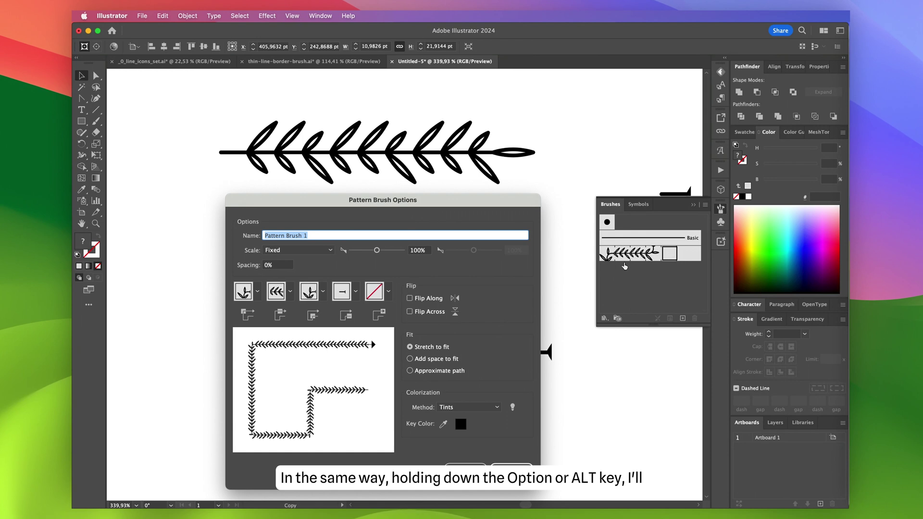
click(500, 465)
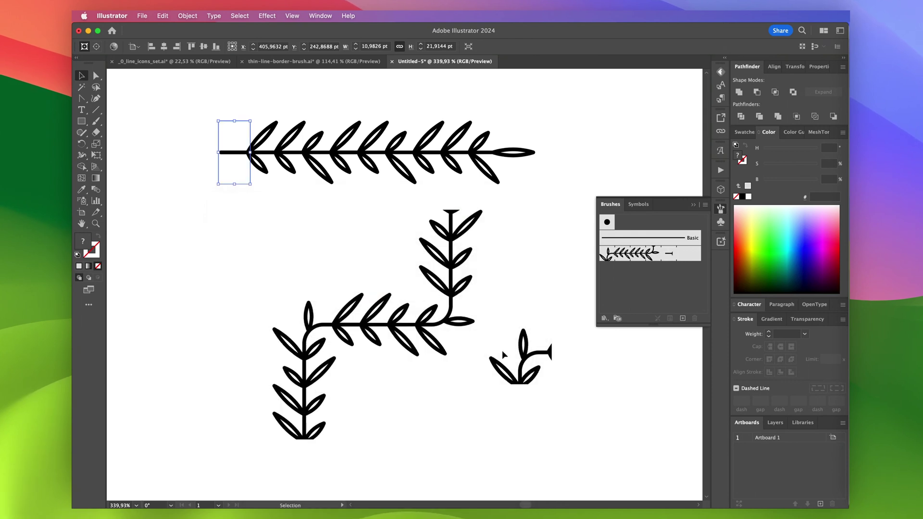
mouse_move(471, 153)
mouse_down()
mouse_move(639, 168)
mouse_move(689, 257)
mouse_up()
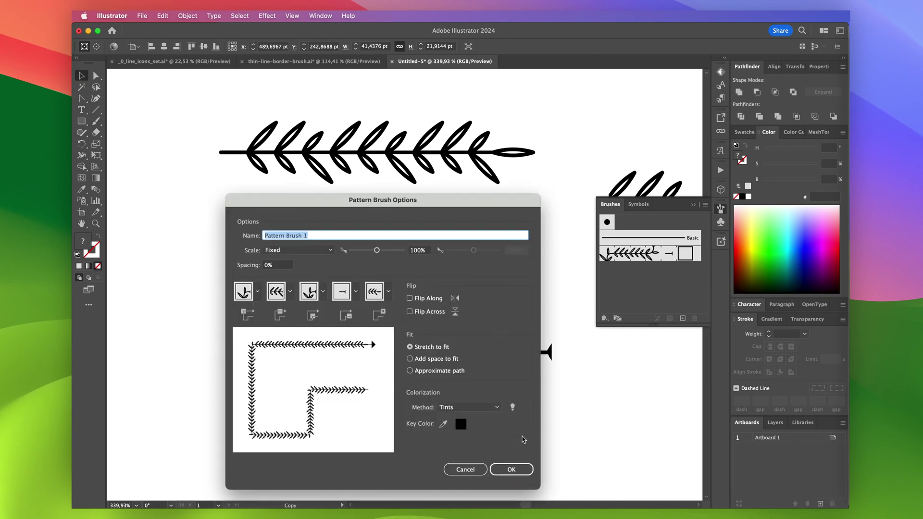
click(511, 469)
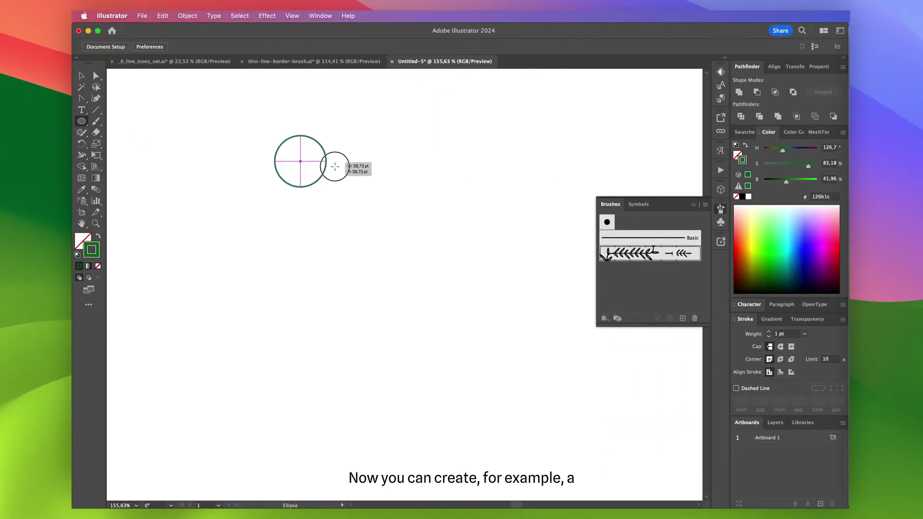
Step: Draw a large circle and apply the leaf pattern brush to make a wreath
drag(335, 166, 477, 246)
key(v)
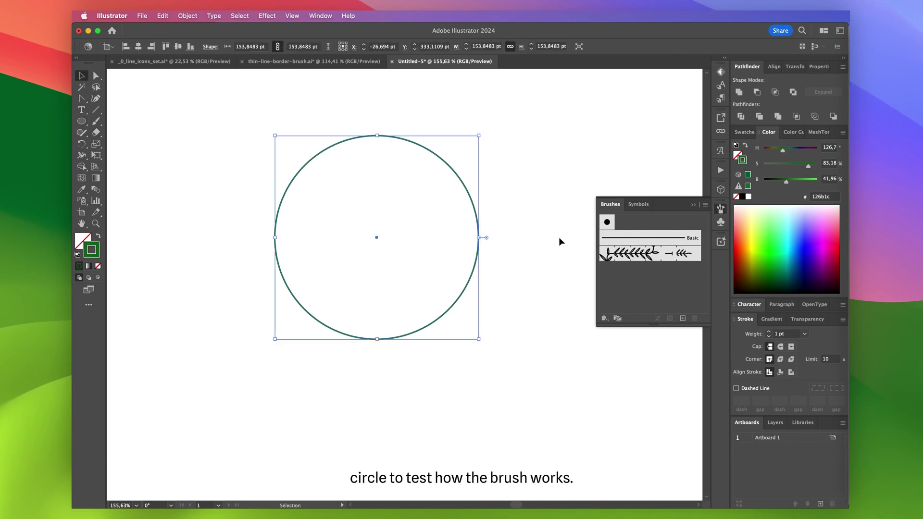
click(610, 253)
click(516, 196)
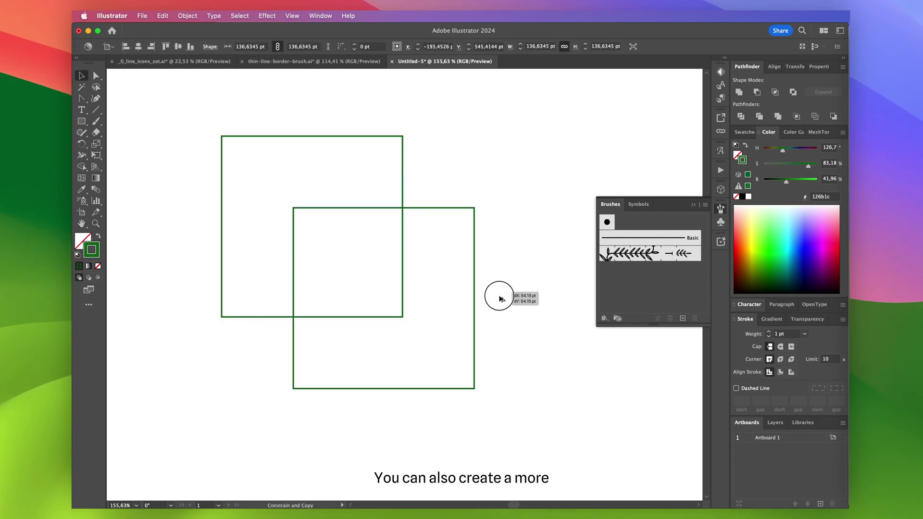
Step: Unite the two overlapping squares, apply the leaf brush, and adjust the shape's anchor points
click(499, 289)
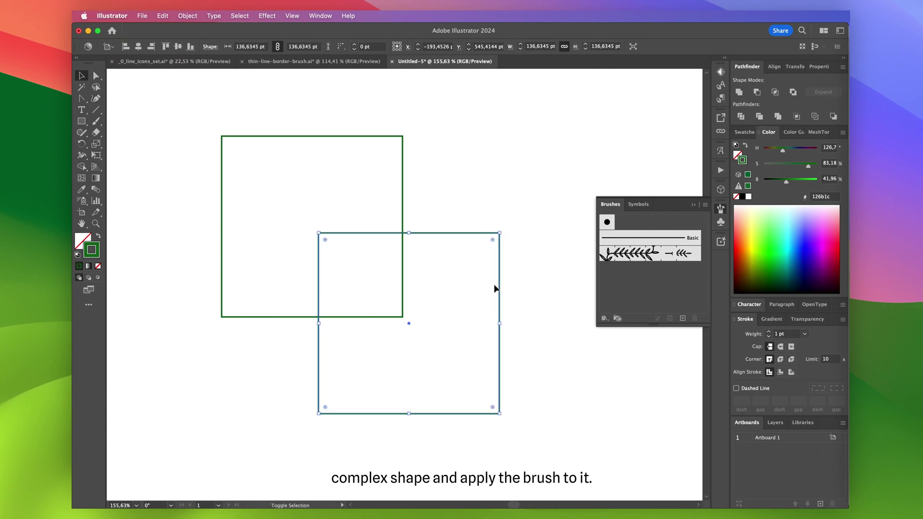
shift+click(403, 208)
click(738, 92)
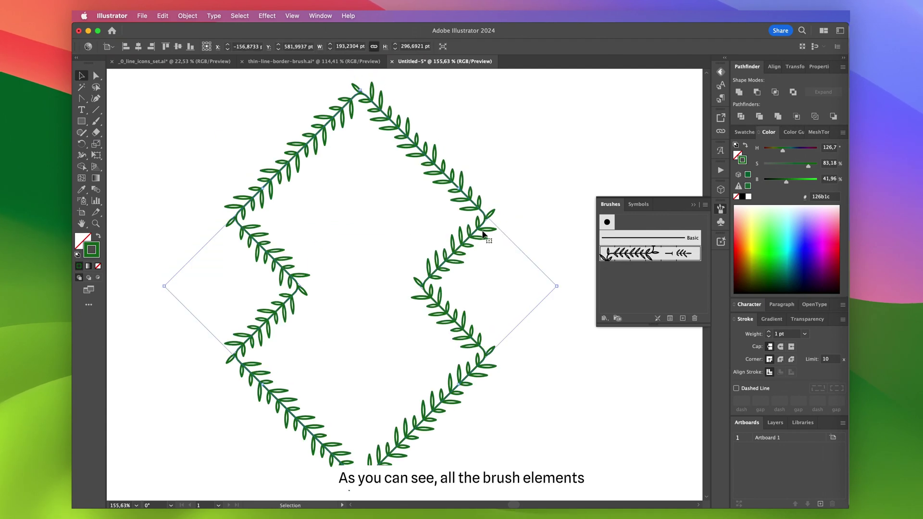
click(557, 210)
click(361, 94)
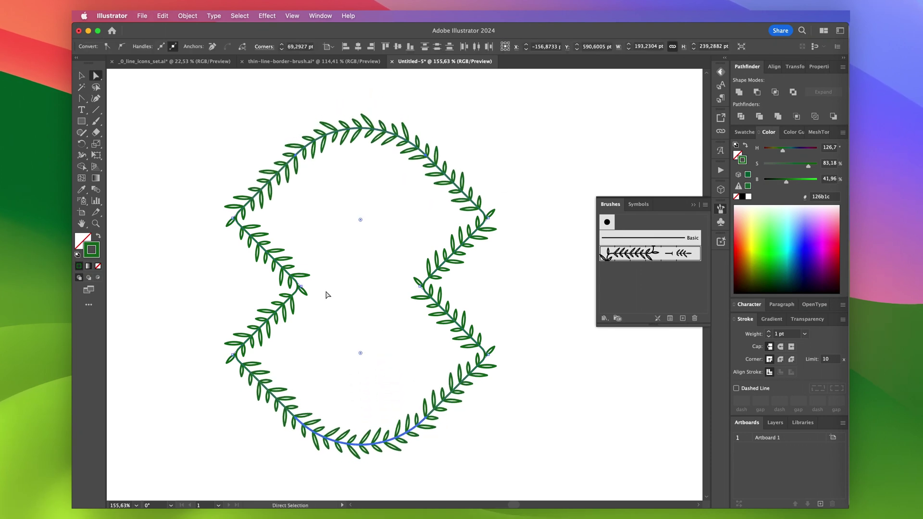
click(367, 277)
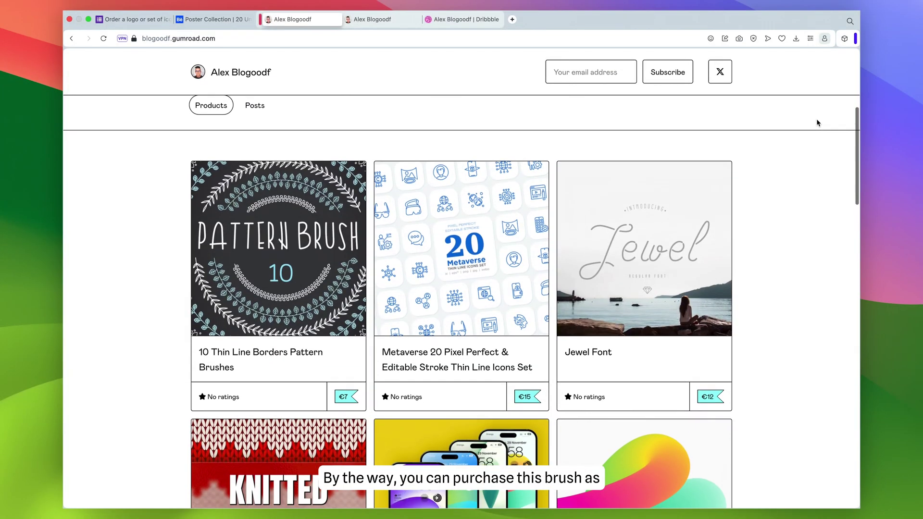
Step: Open the 10 Thin Line Borders Pattern Brushes page and scroll to the €7, €25 and €90 licences
scroll(817, 123, down, 2)
click(308, 220)
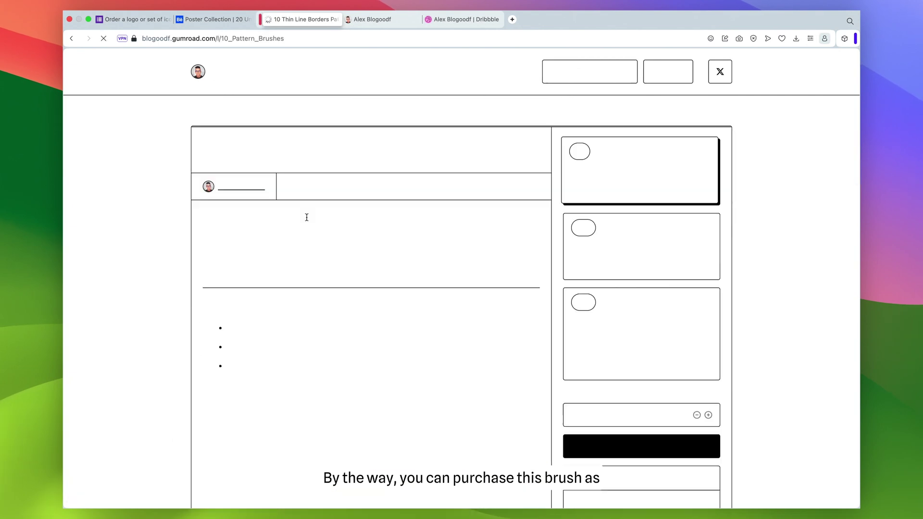
scroll(141, 234, down, 5)
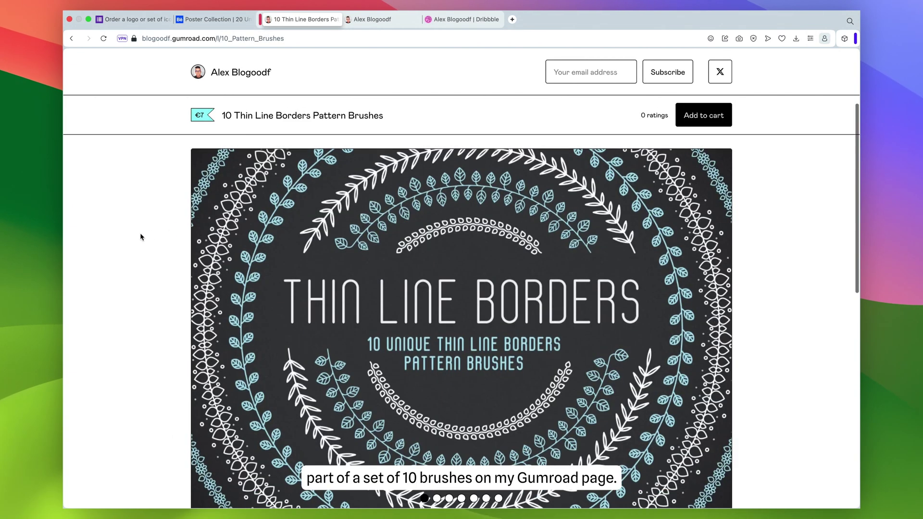
scroll(141, 237, down, 5)
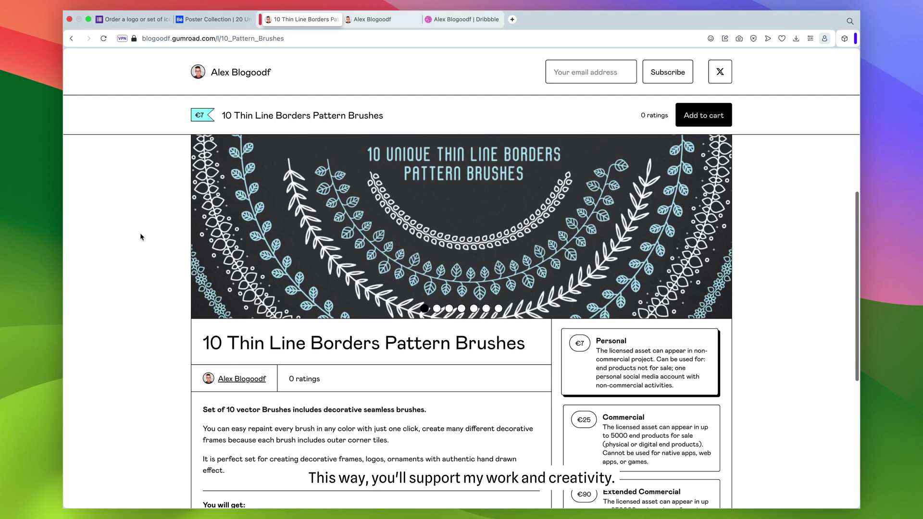
scroll(140, 233, down, 2)
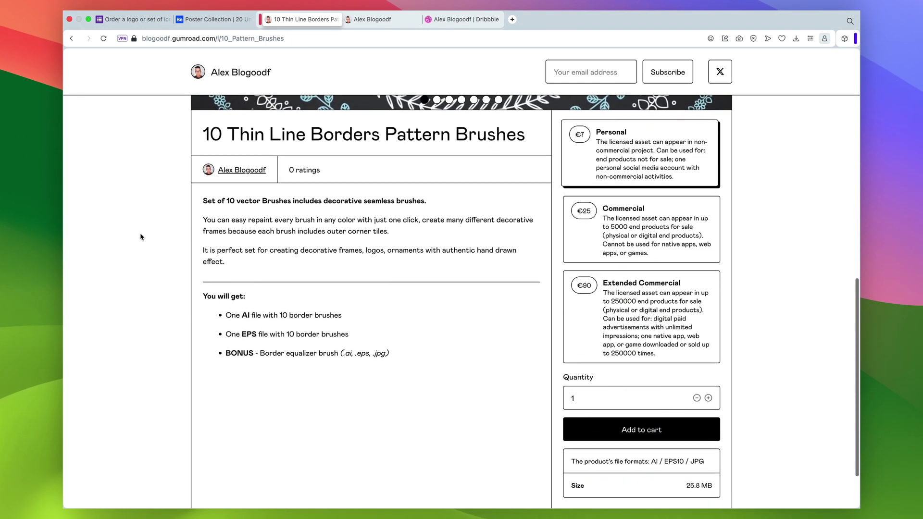